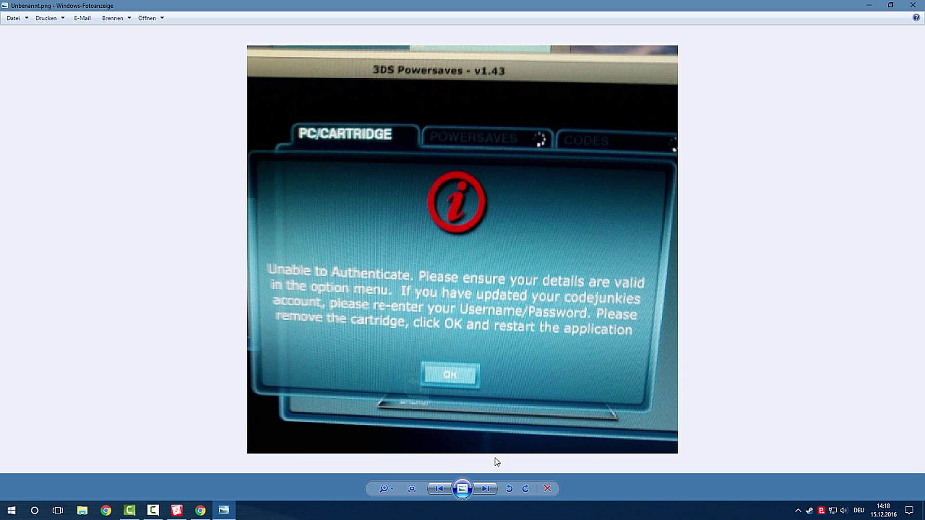
# Advance to the suspended-licence screenshot Unbenannt1.png and zoom in and out on it.
pyautogui.click(486, 488)
pyautogui.scroll(3, 506, 253)
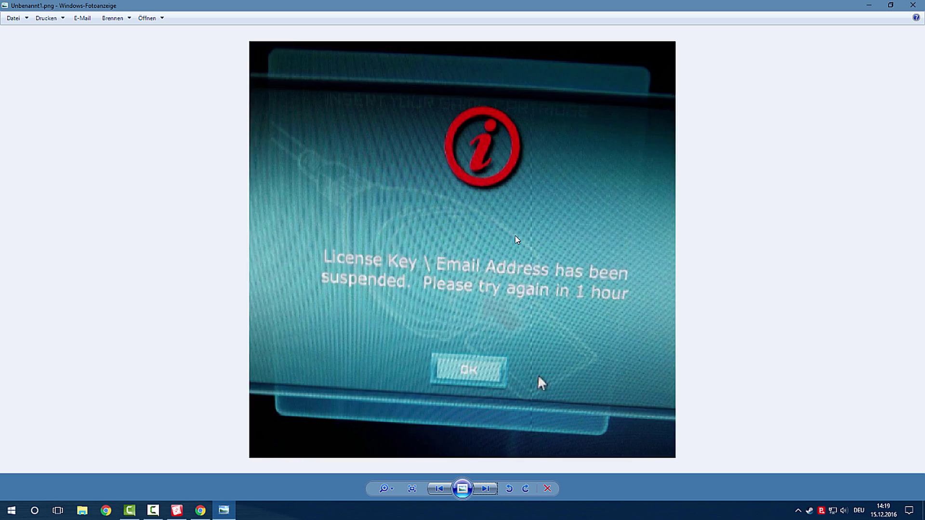
pyautogui.scroll(-3, 516, 239)
pyautogui.scroll(2, 517, 239)
pyautogui.scroll(1, 517, 239)
# Close the photo viewer, shift the PowerSaves window down-right, and open Bitdefender's tray menu.
pyautogui.click(912, 4)
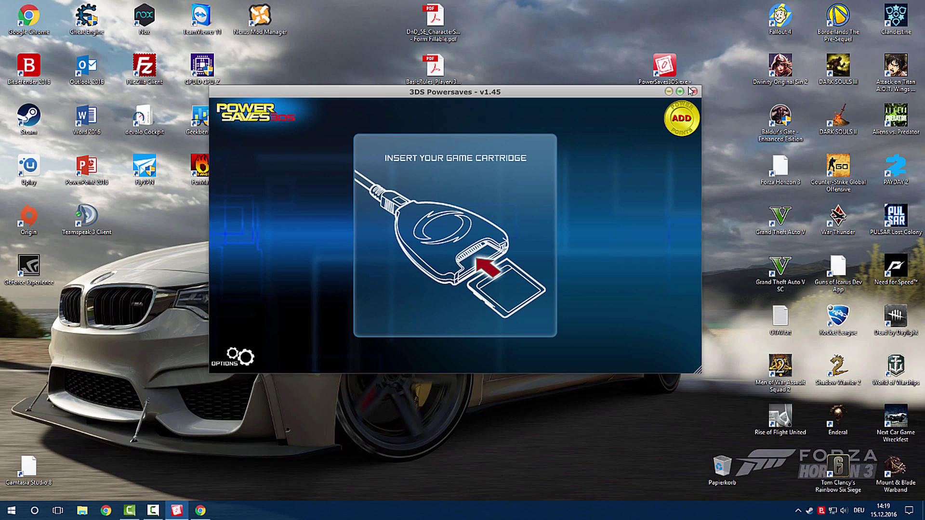
pyautogui.moveTo(635, 96); pyautogui.dragTo(635, 109)
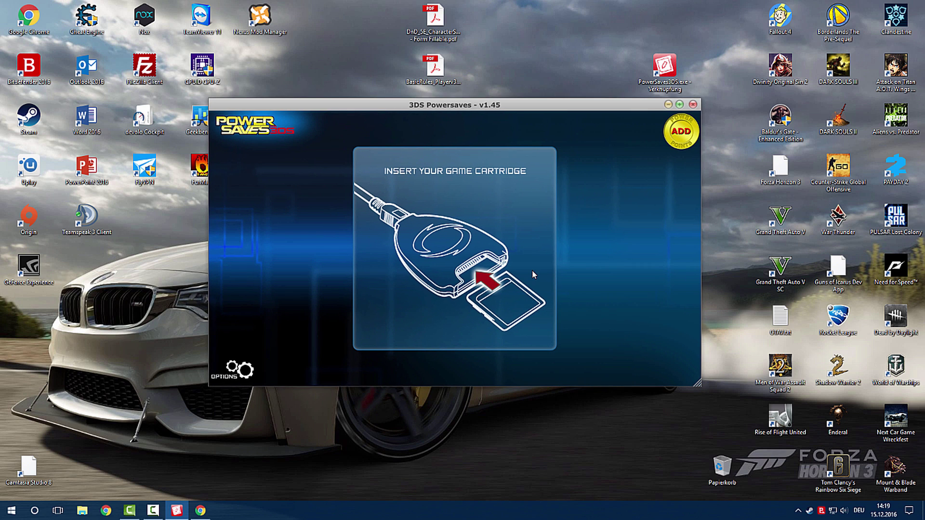
pyautogui.moveTo(515, 112); pyautogui.dragTo(527, 129)
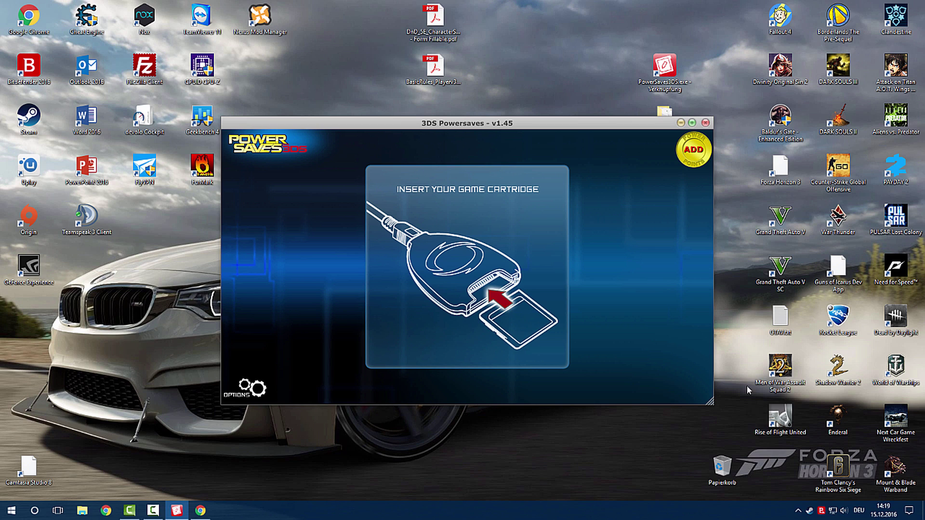
pyautogui.click(821, 513)
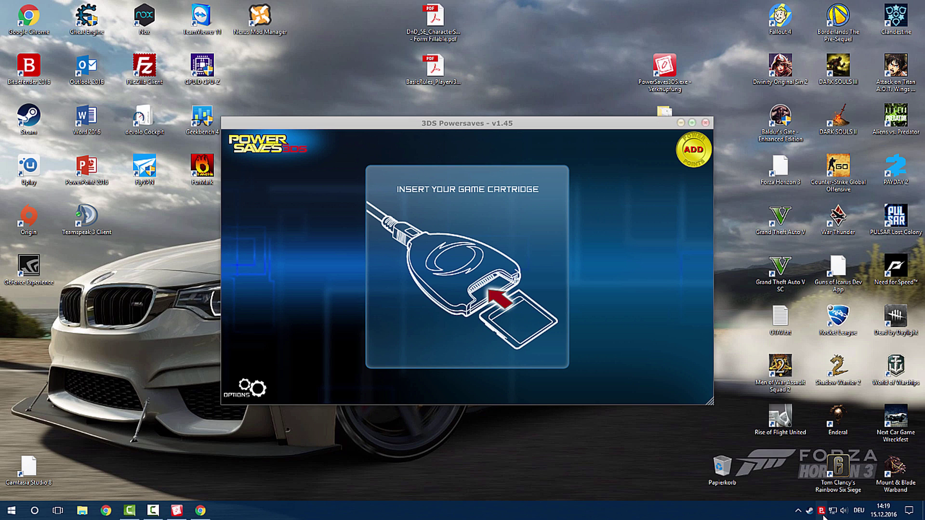
pyautogui.rightClick(821, 512)
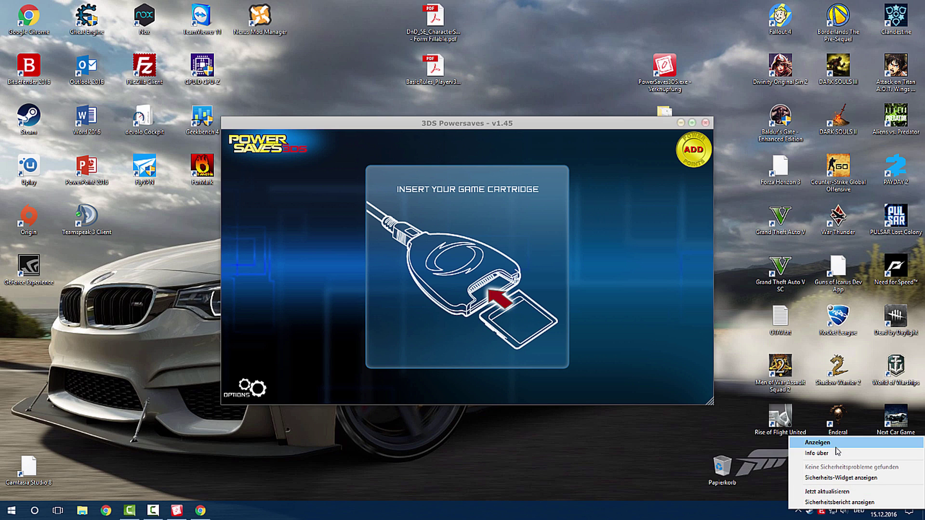
# Open Bitdefender's Firewall rules (Regeln) and start adding a new rule.
pyautogui.click(833, 515)
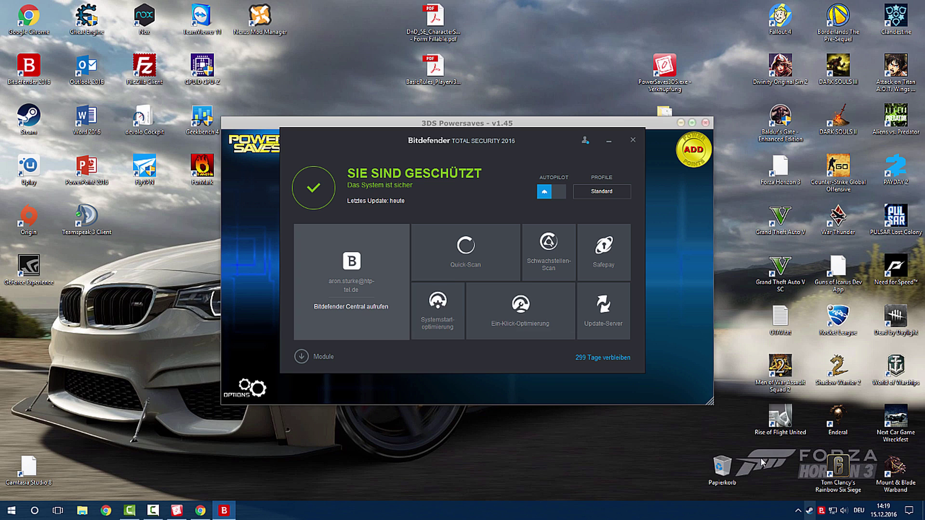
pyautogui.click(323, 357)
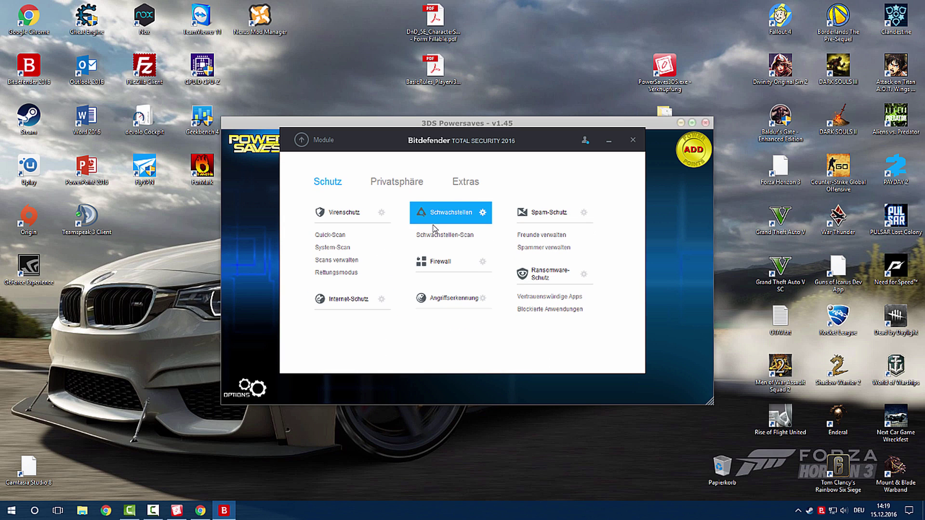
pyautogui.click(488, 266)
pyautogui.click(412, 200)
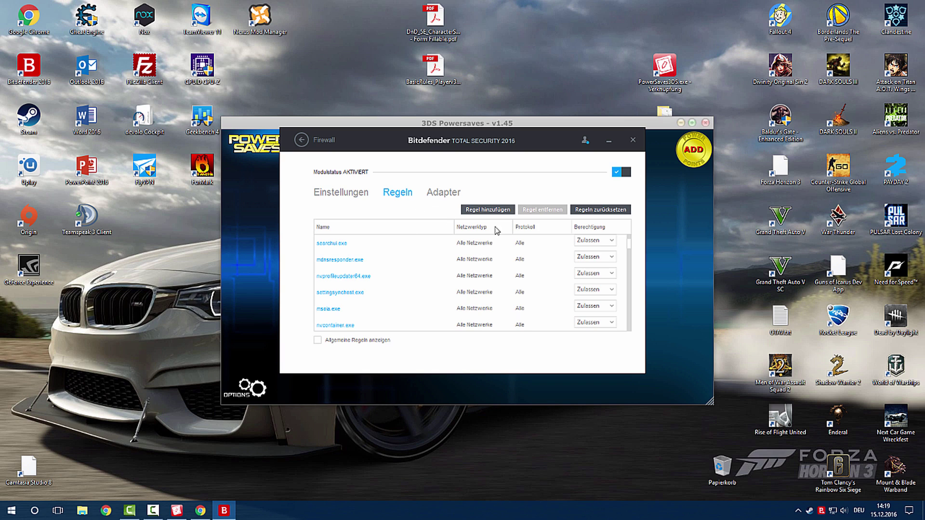
pyautogui.click(478, 211)
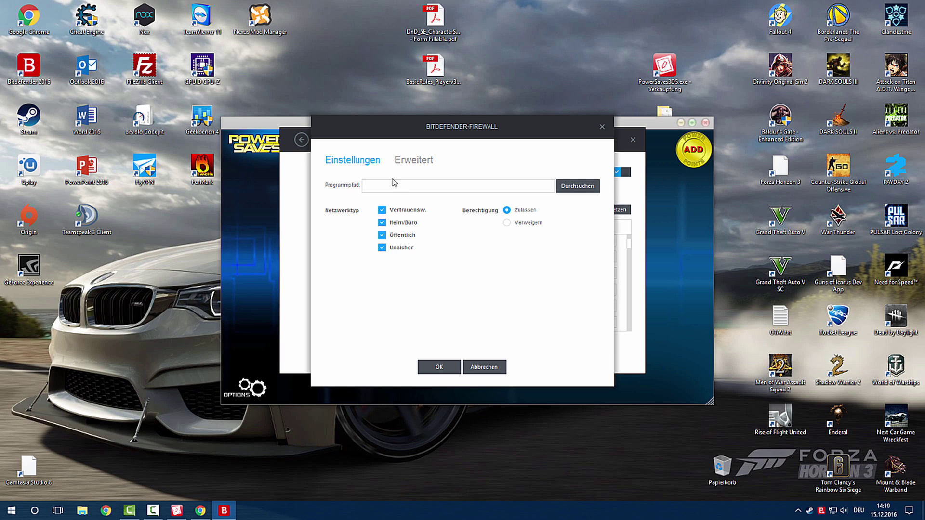
# Select C:\Programme (x86)\Action Replay PowerSaves 3DS\PowerSaves3DS.exe and save it as a Zulassen rule.
pyautogui.click(249, 137)
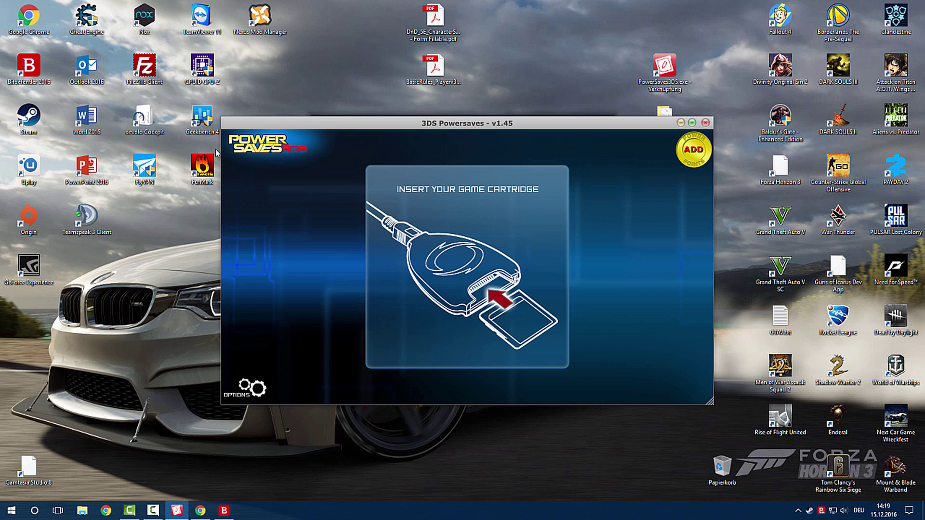
pyautogui.click(681, 124)
pyautogui.moveTo(493, 129); pyautogui.dragTo(502, 133)
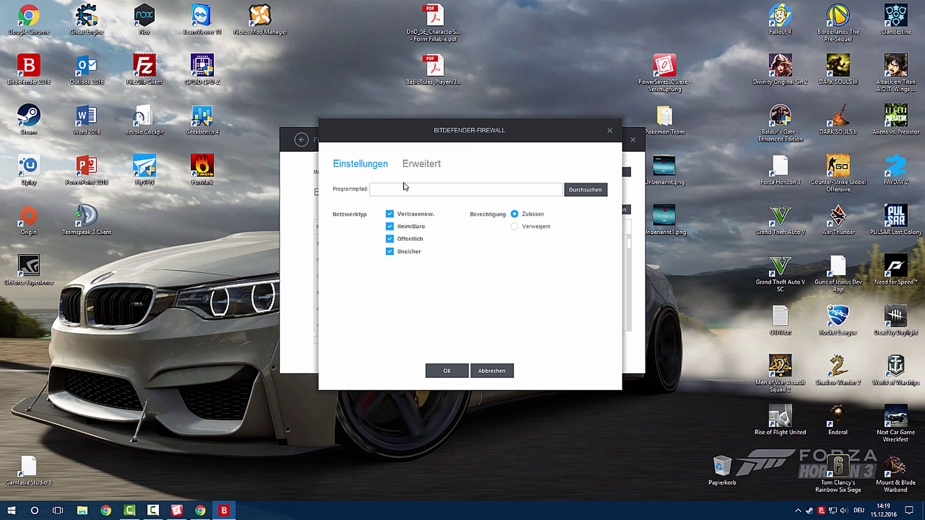
pyautogui.click(580, 190)
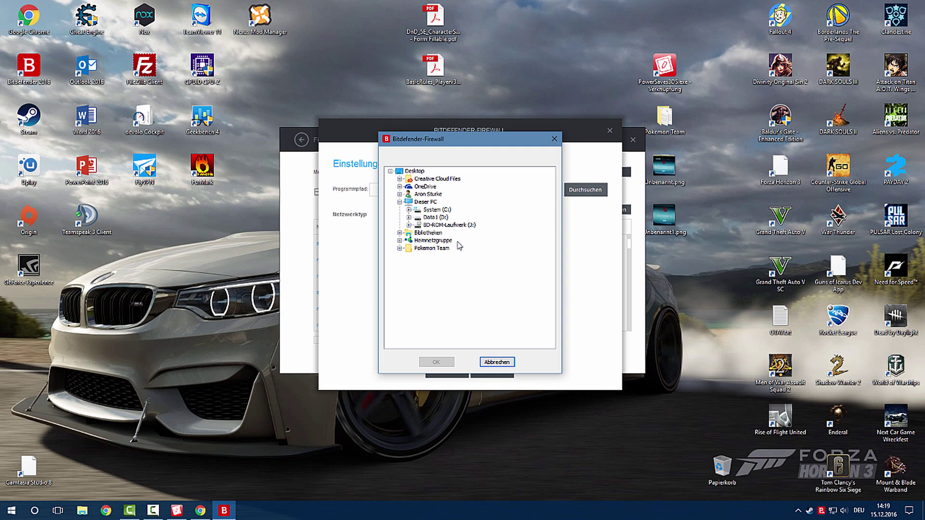
pyautogui.click(409, 211)
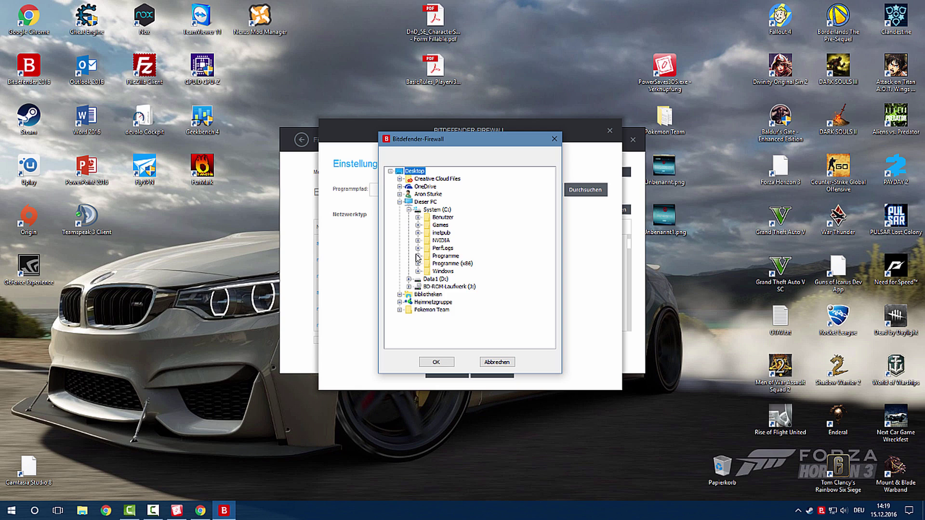
pyautogui.click(418, 263)
pyautogui.click(427, 272)
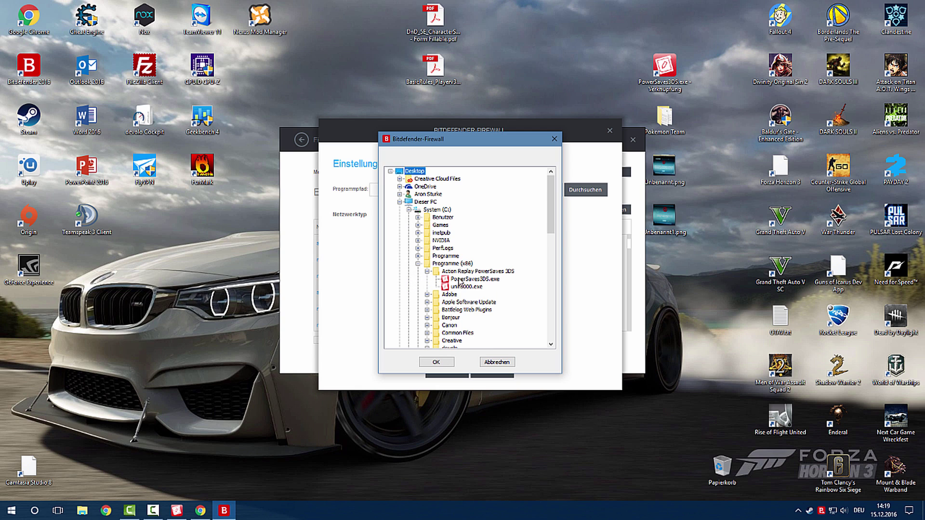
pyautogui.click(461, 280)
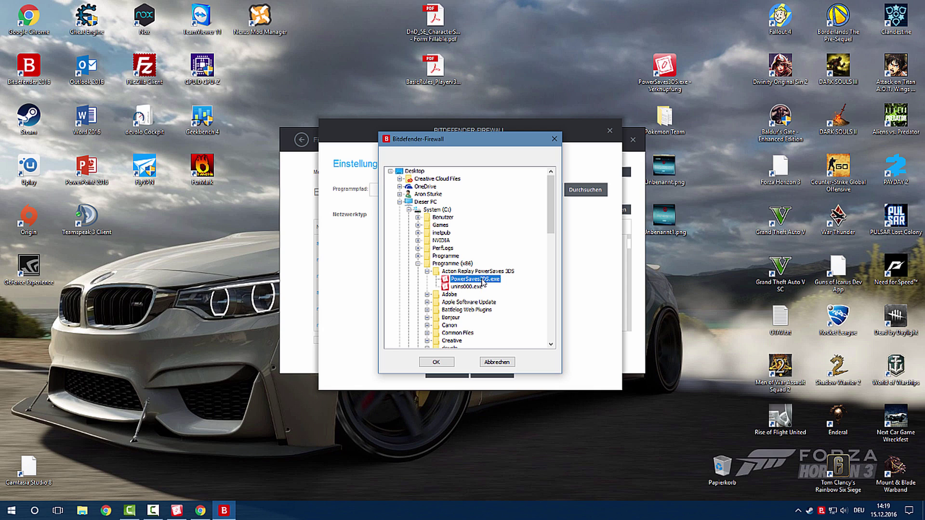
pyautogui.click(452, 361)
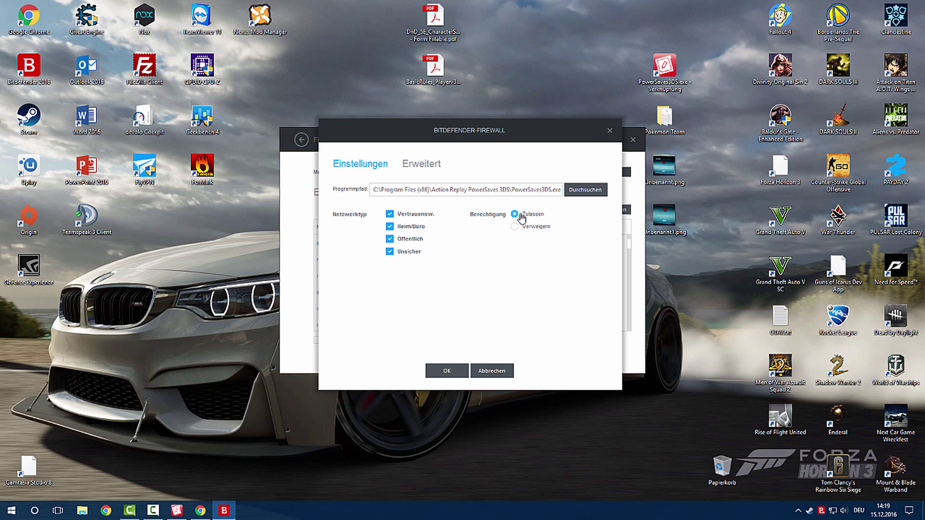
pyautogui.click(458, 371)
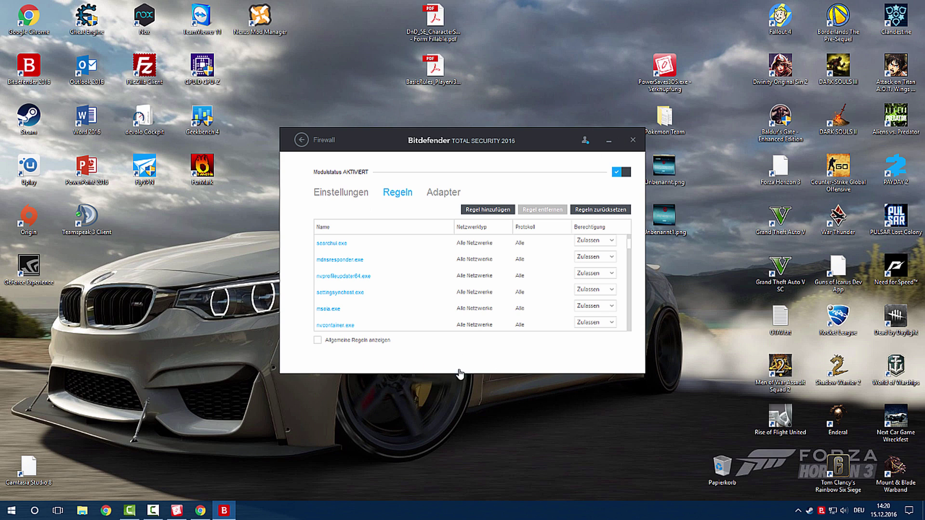
# Return from the Firewall settings to the Schutz modules overview.
pyautogui.moveTo(544, 142)
pyautogui.mouseDown()
pyautogui.moveTo(513, 137)
pyautogui.moveTo(524, 134)
pyautogui.mouseUp()
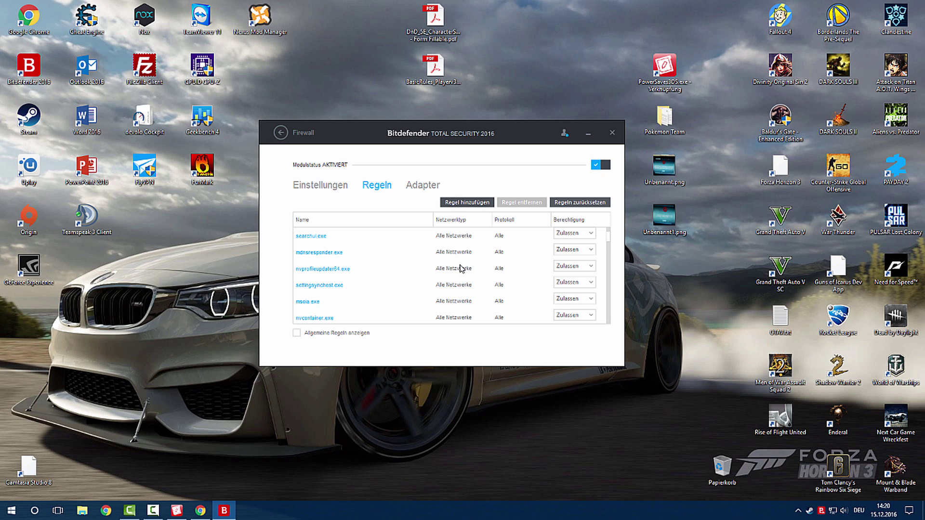
pyautogui.moveTo(526, 136); pyautogui.dragTo(529, 141)
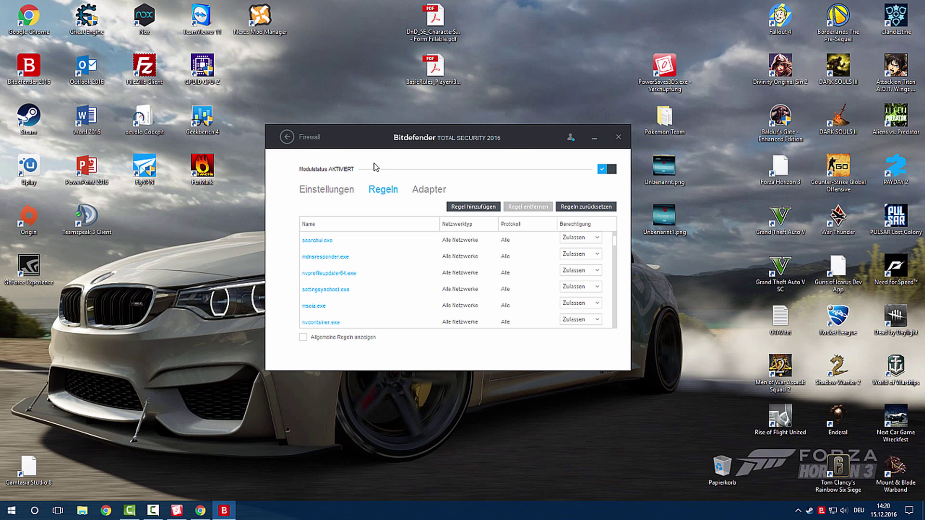
pyautogui.click(289, 139)
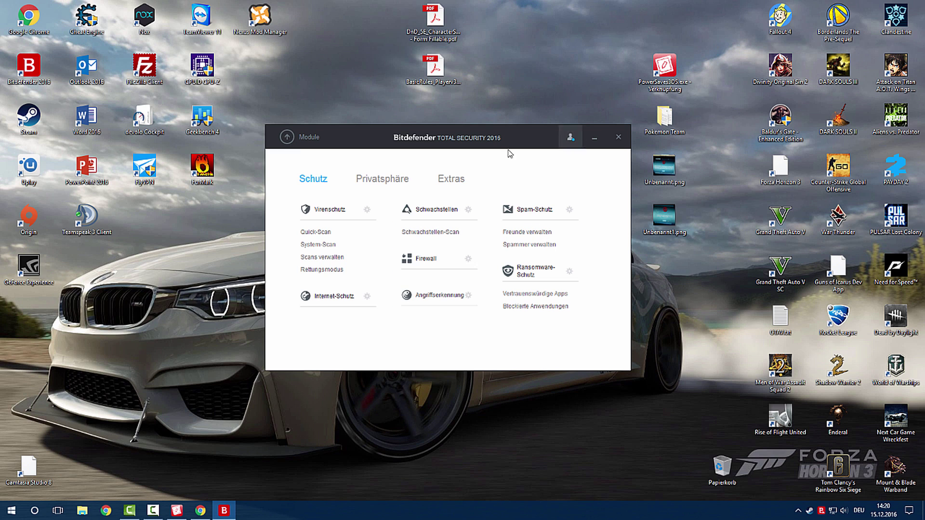
pyautogui.moveTo(527, 137); pyautogui.dragTo(531, 134)
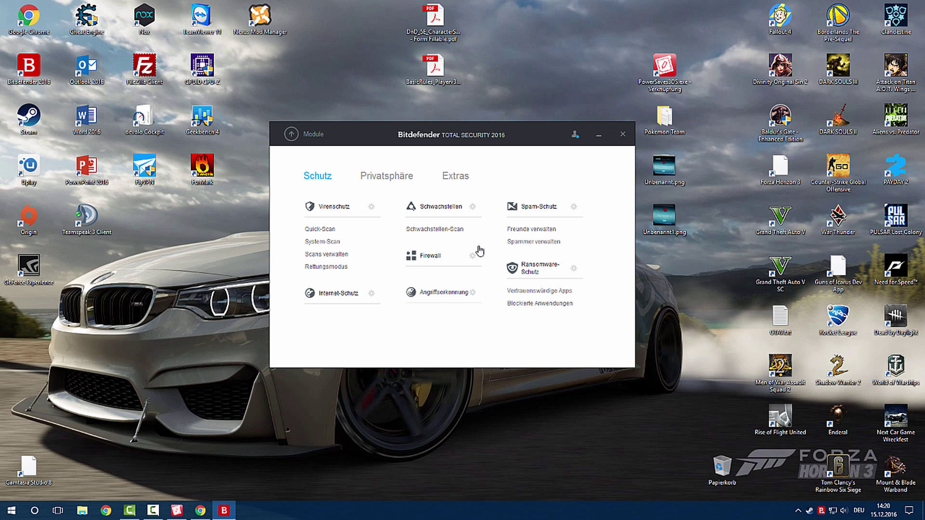
# Open Virenschutz > Ausschlüsse and the Ausgeschlossene Dateien und Ordner list.
pyautogui.click(371, 208)
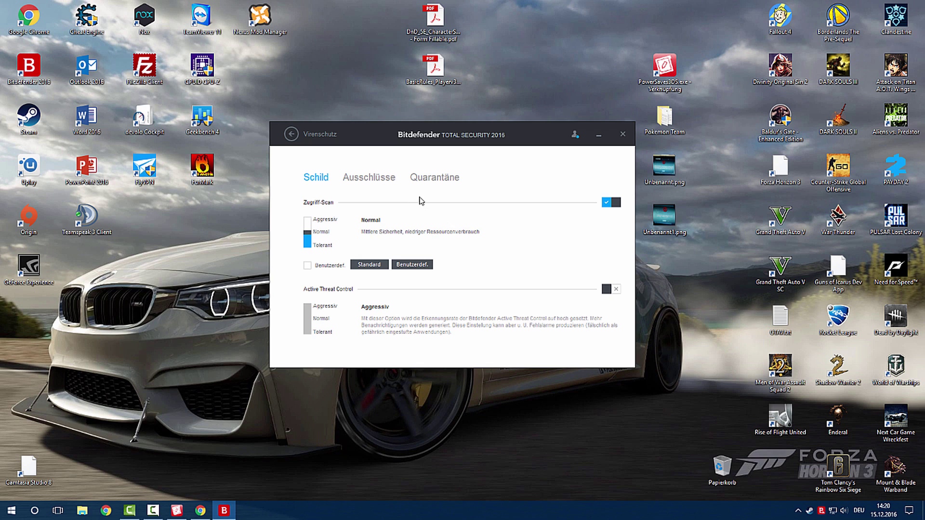
pyautogui.click(371, 183)
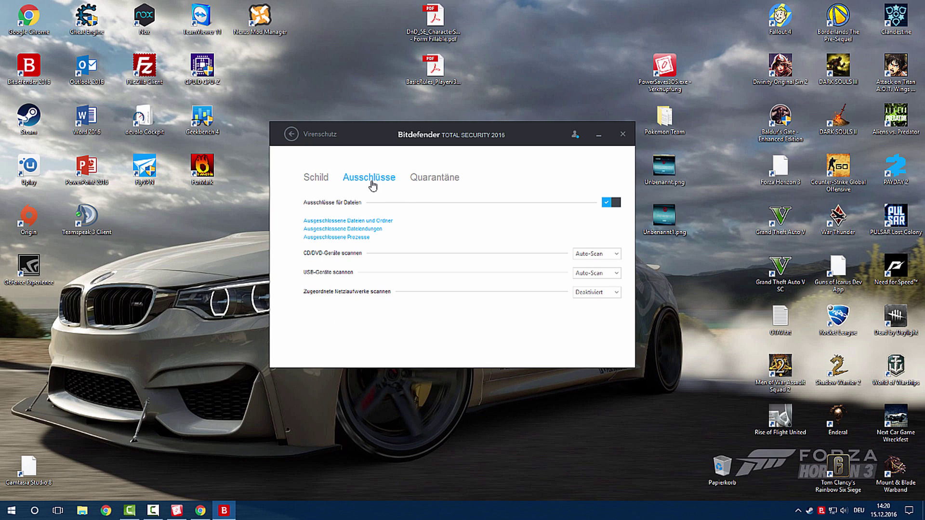
pyautogui.click(384, 221)
pyautogui.click(424, 224)
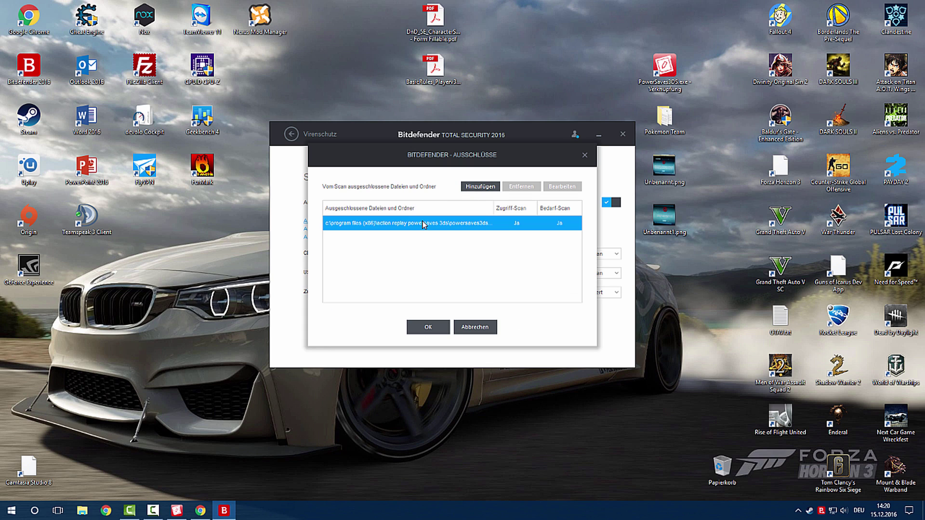
# Add PowerSaves3DS.exe as an exclusion for both on-access and on-demand scanning (Beides).
pyautogui.click(488, 190)
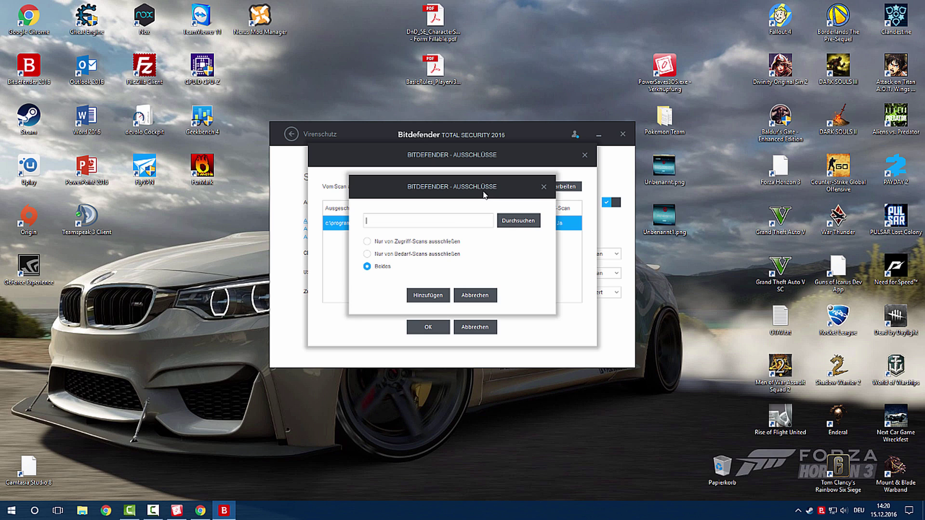
pyautogui.click(519, 221)
pyautogui.click(391, 200)
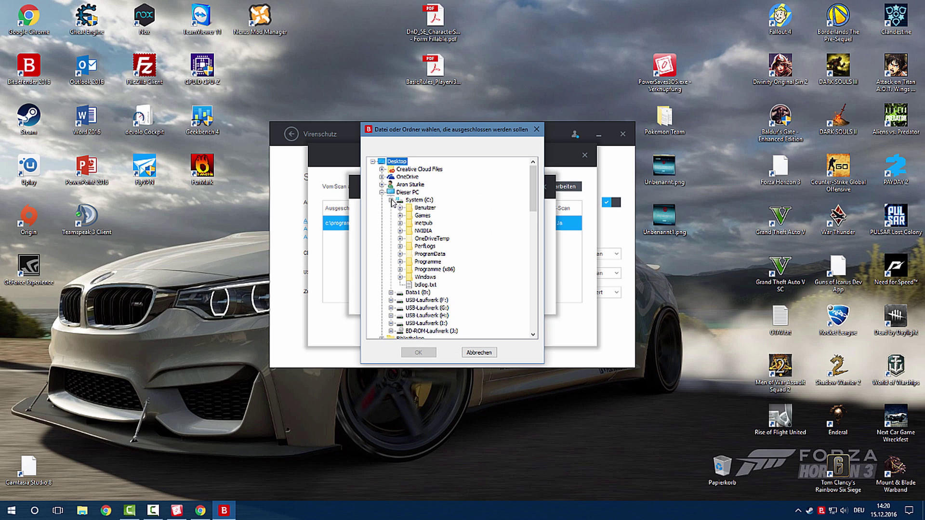
pyautogui.click(400, 269)
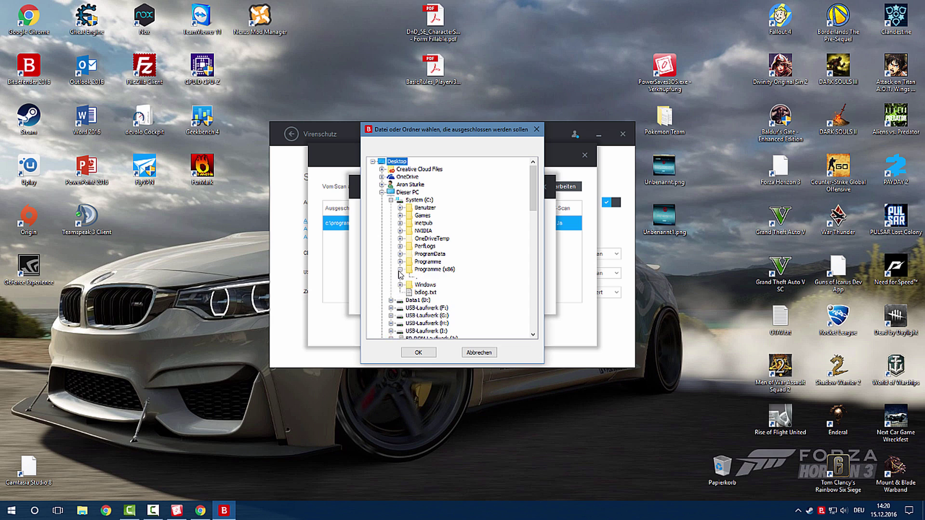
pyautogui.click(409, 277)
pyautogui.click(436, 286)
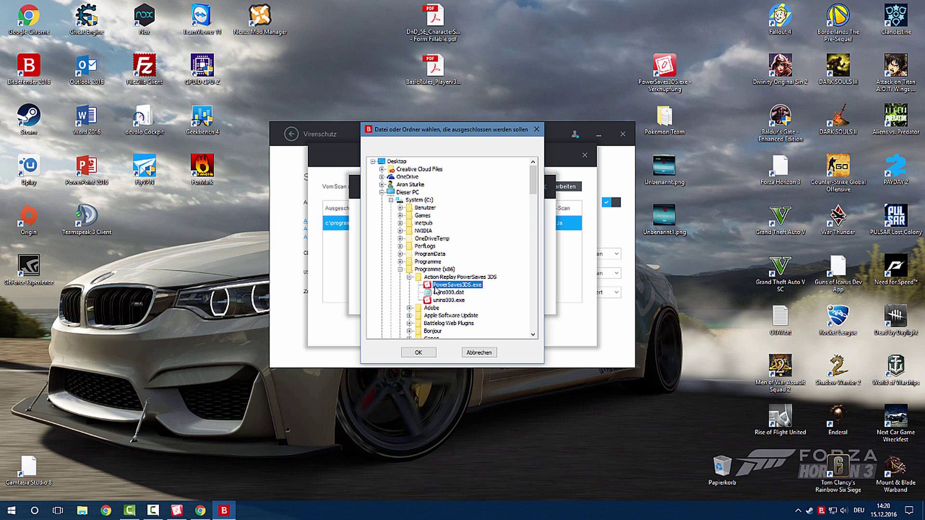
pyautogui.click(430, 351)
pyautogui.click(425, 295)
pyautogui.click(450, 277)
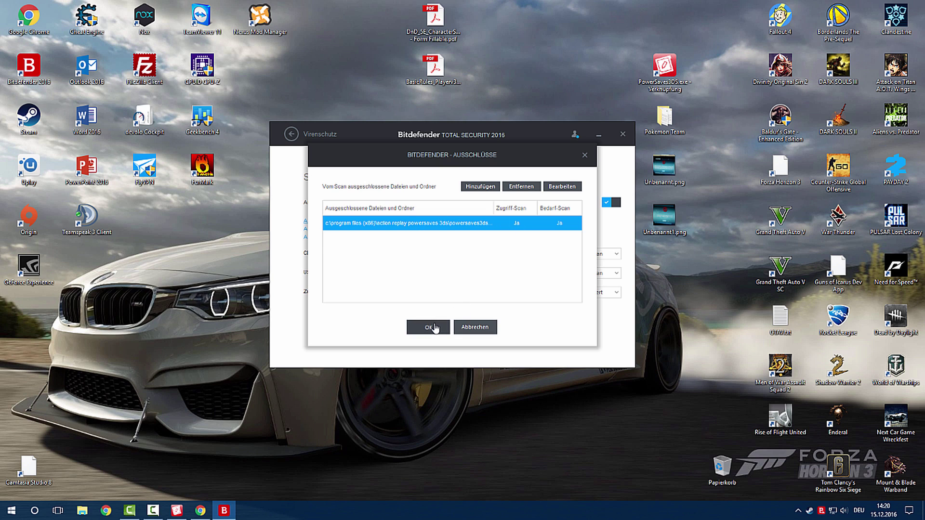
pyautogui.click(435, 328)
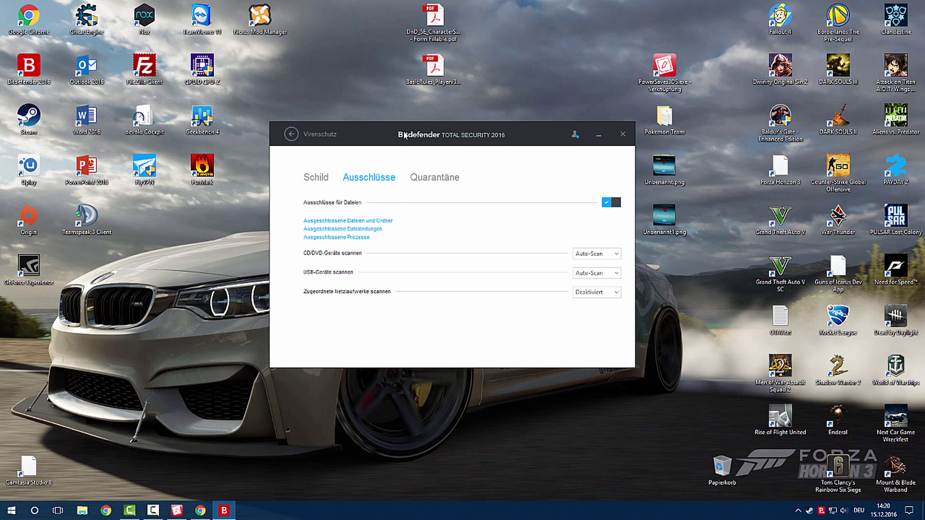
# Check the Firewall rules, then return to the Schutz modules overview.
pyautogui.moveTo(525, 126); pyautogui.dragTo(515, 125)
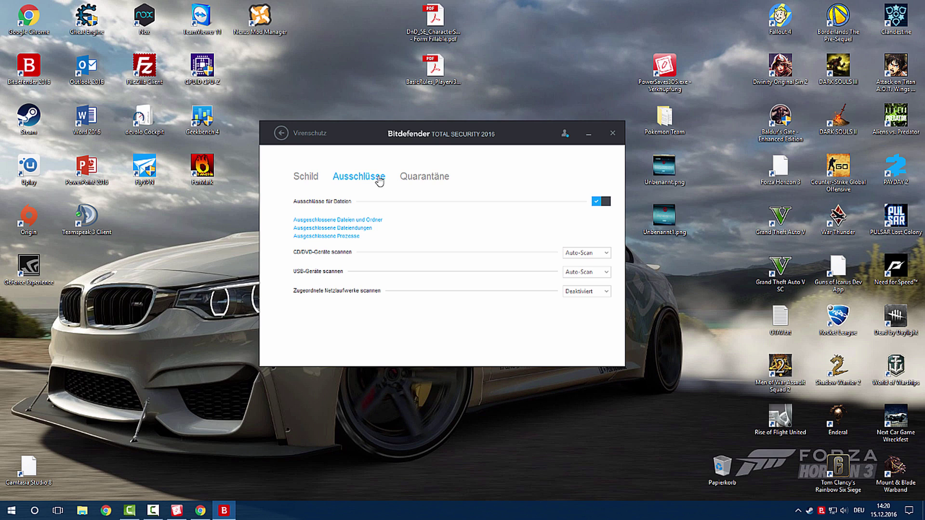
pyautogui.click(293, 138)
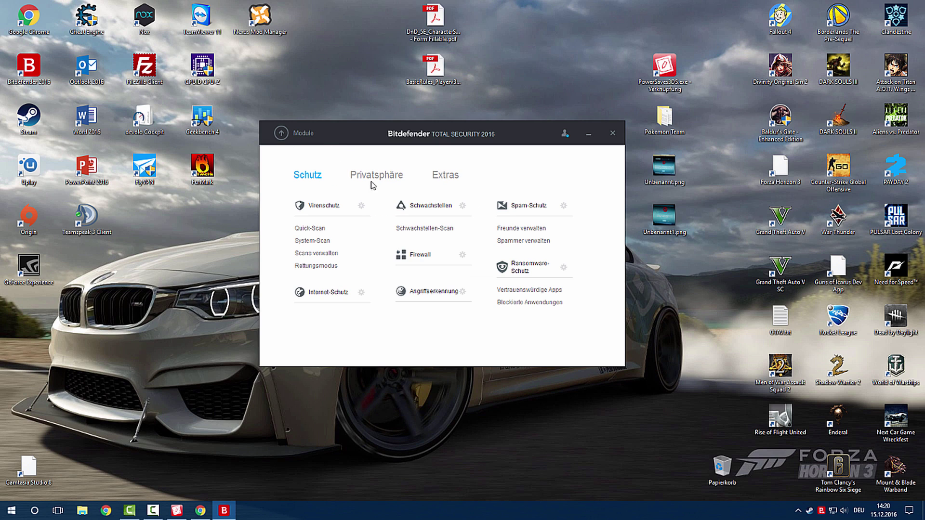
pyautogui.click(463, 263)
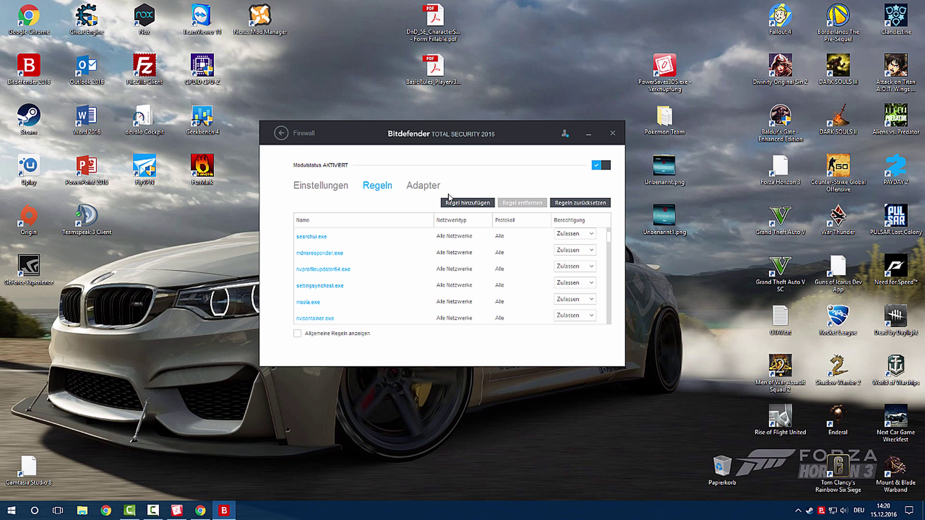
pyautogui.click(277, 143)
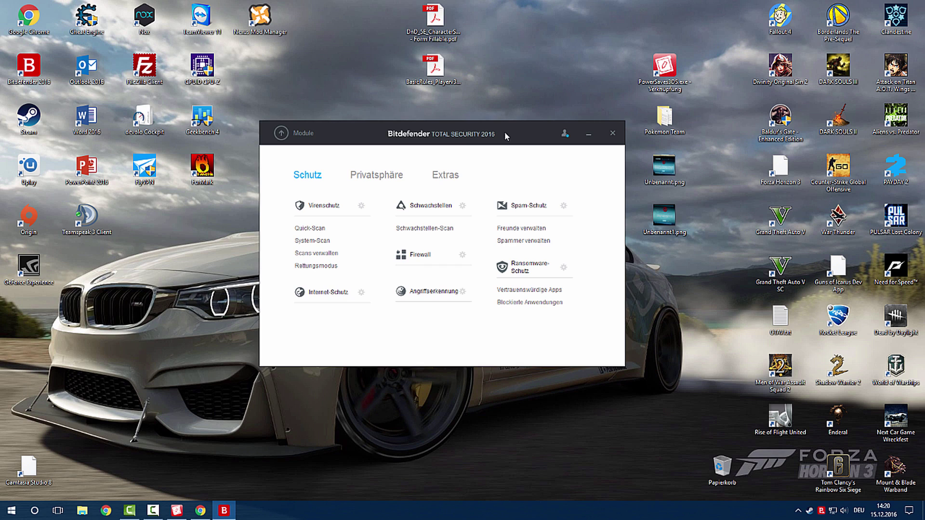
pyautogui.moveTo(517, 128); pyautogui.dragTo(520, 116)
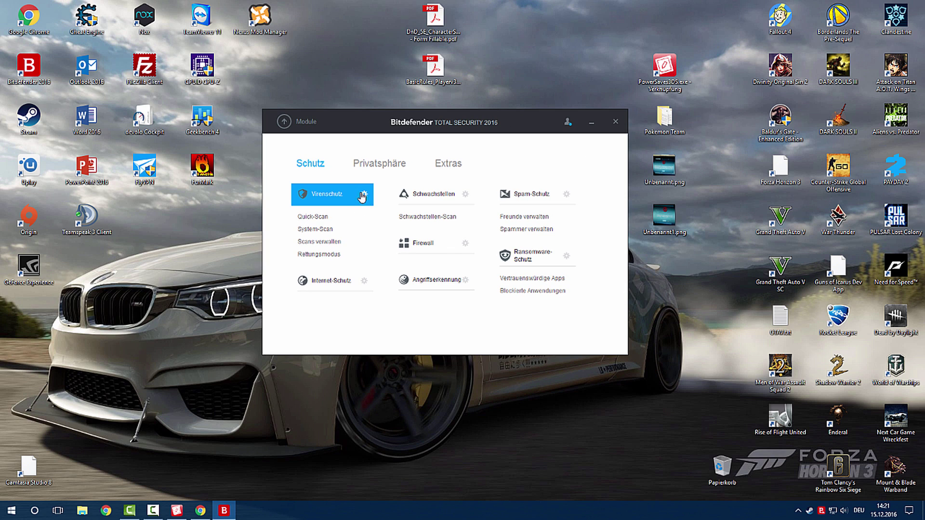
# Close Bitdefender and restore the 3DS Powersaves window, moving it lower and right.
pyautogui.click(615, 122)
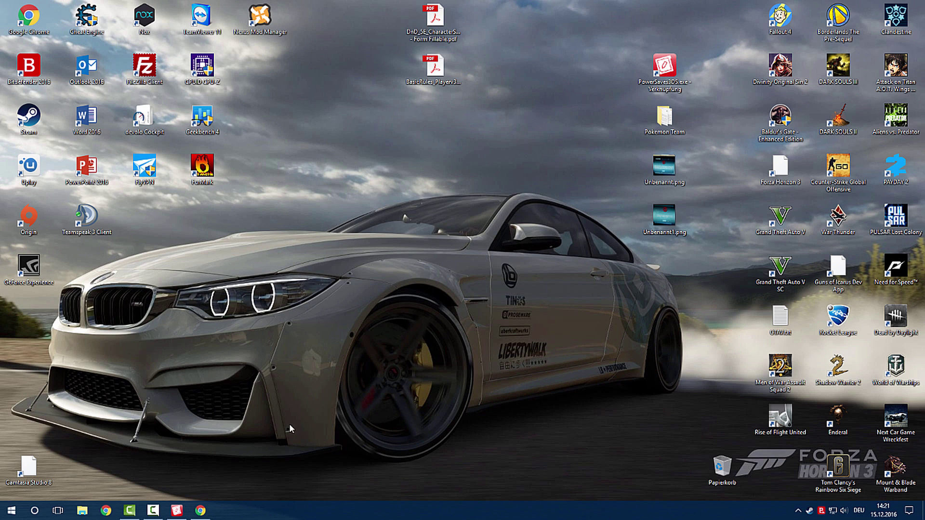
pyautogui.click(177, 511)
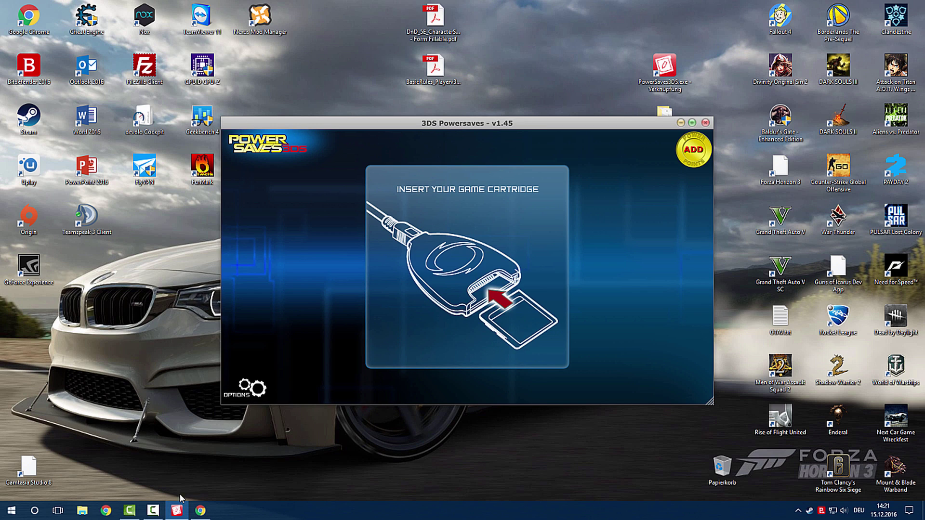
pyautogui.moveTo(559, 128)
pyautogui.mouseDown()
pyautogui.moveTo(576, 168)
pyautogui.moveTo(607, 109)
pyautogui.moveTo(634, 236)
pyautogui.mouseUp()
# View the Unbenannt.png and Unbenannt1.png error screenshots from the desktop, closing each afterwards.
pyautogui.click(656, 176)
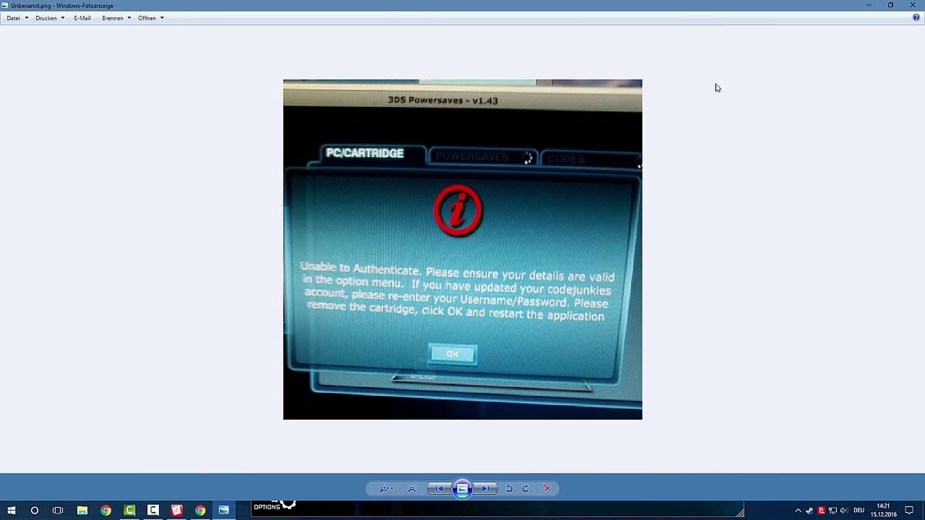
pyautogui.click(912, 5)
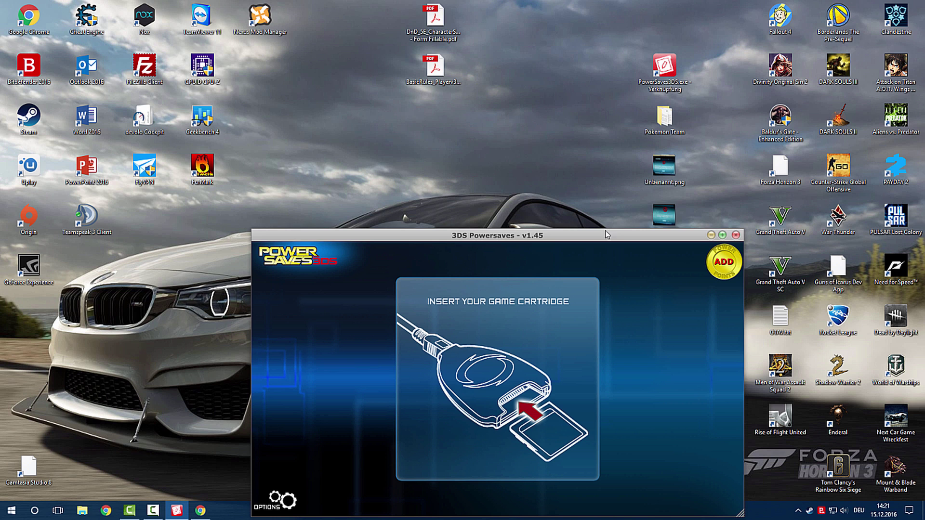
pyautogui.click(664, 212)
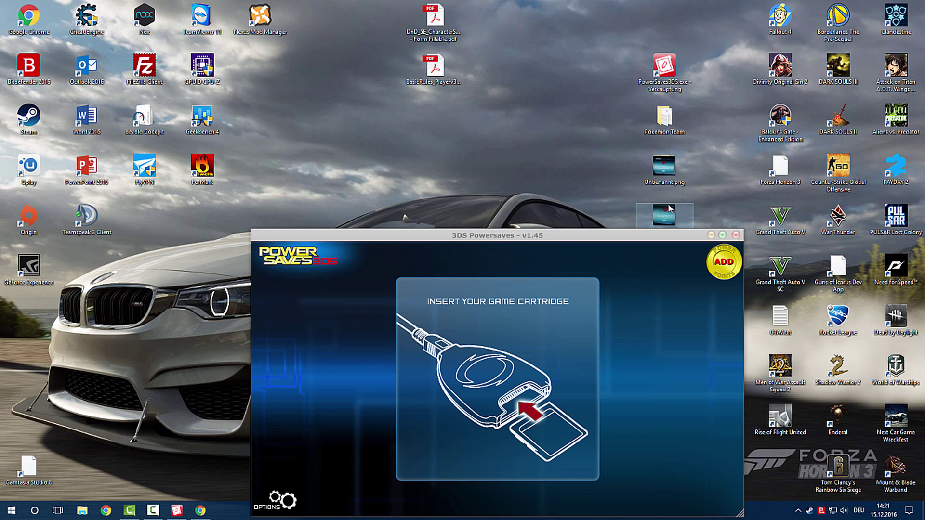
pyautogui.doubleClick(668, 208)
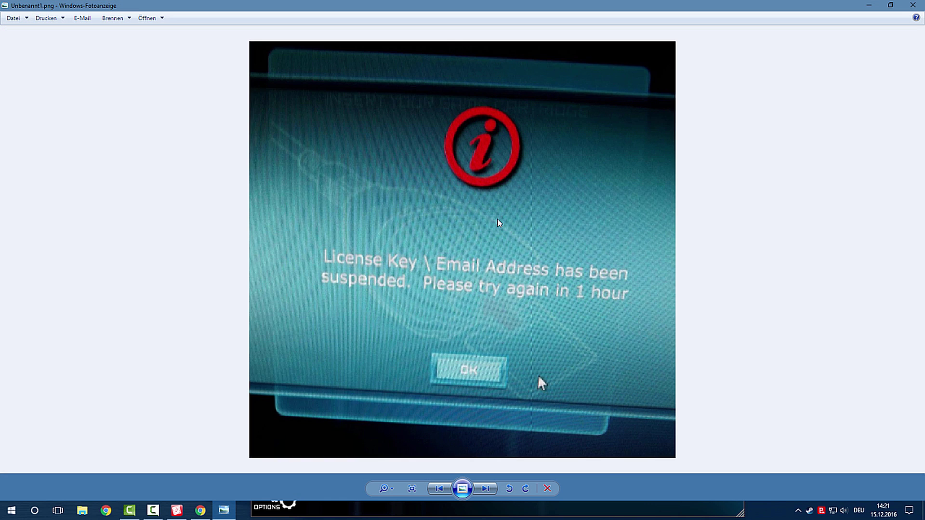
pyautogui.click(912, 5)
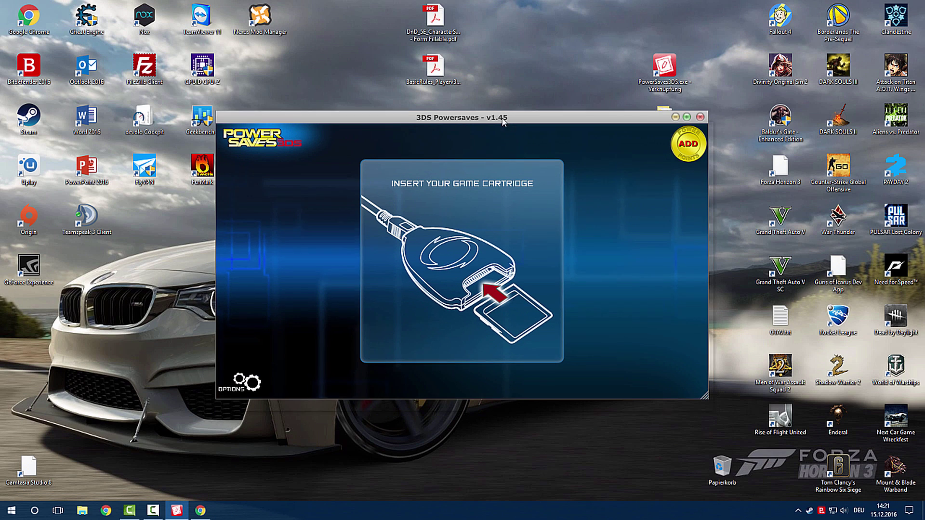
pyautogui.moveTo(503, 122); pyautogui.dragTo(506, 116)
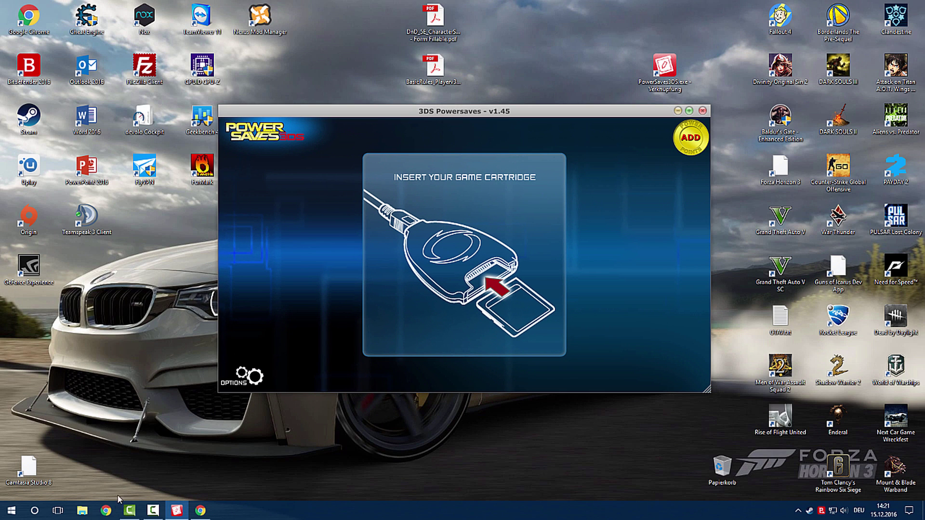
# Load uk.codejunkies.com in Chrome and open My Account's Order History page.
pyautogui.click(201, 511)
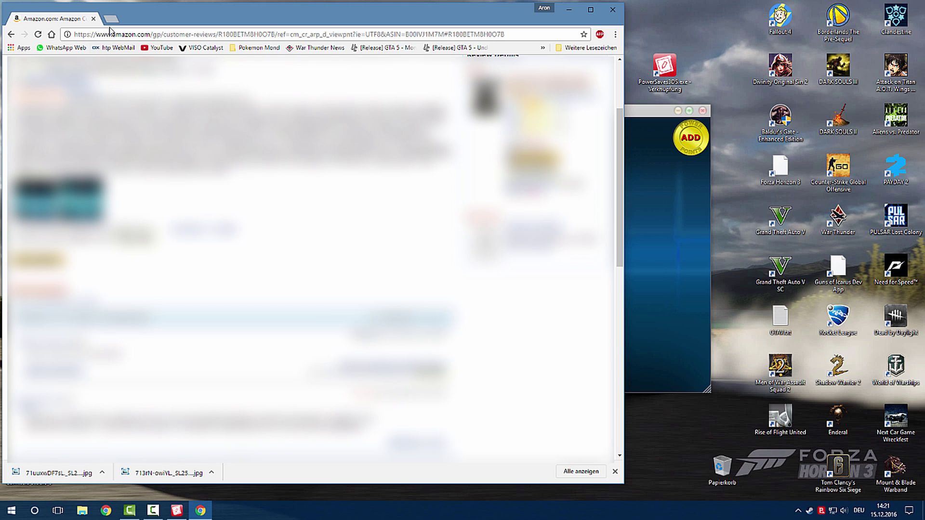
pyautogui.click(118, 35)
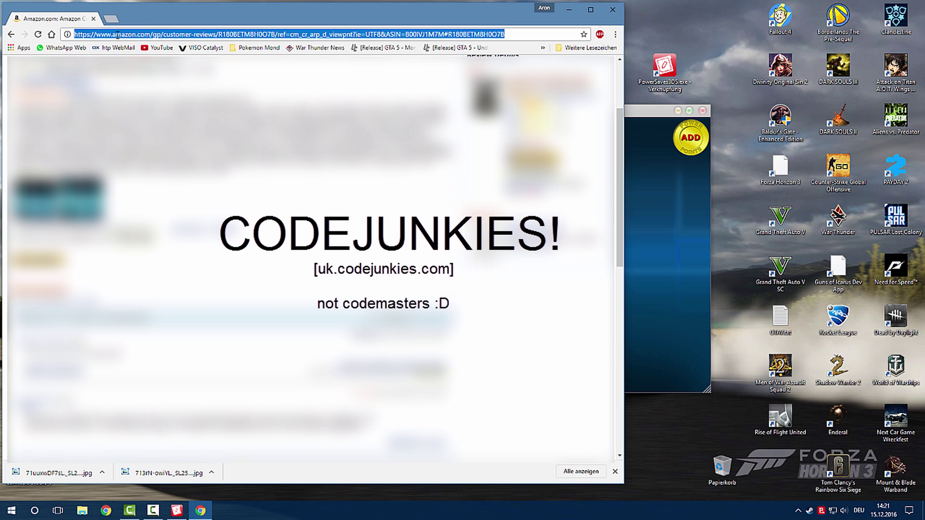
pyautogui.write('uk.codejunkies.com')
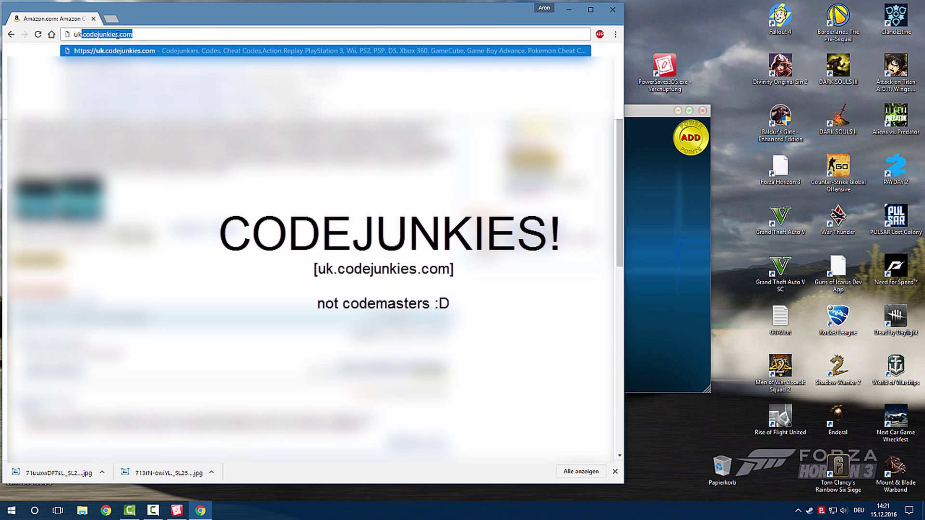
pyautogui.press('Return')
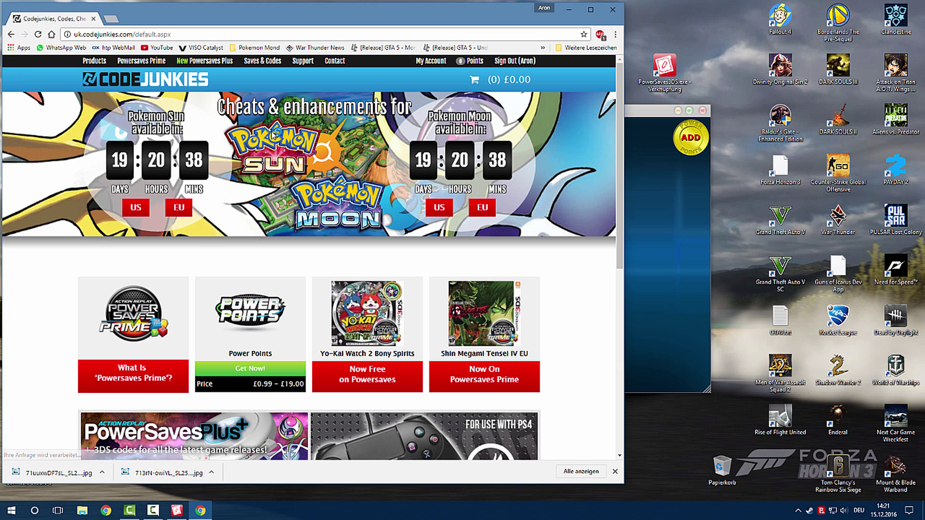
pyautogui.click(435, 61)
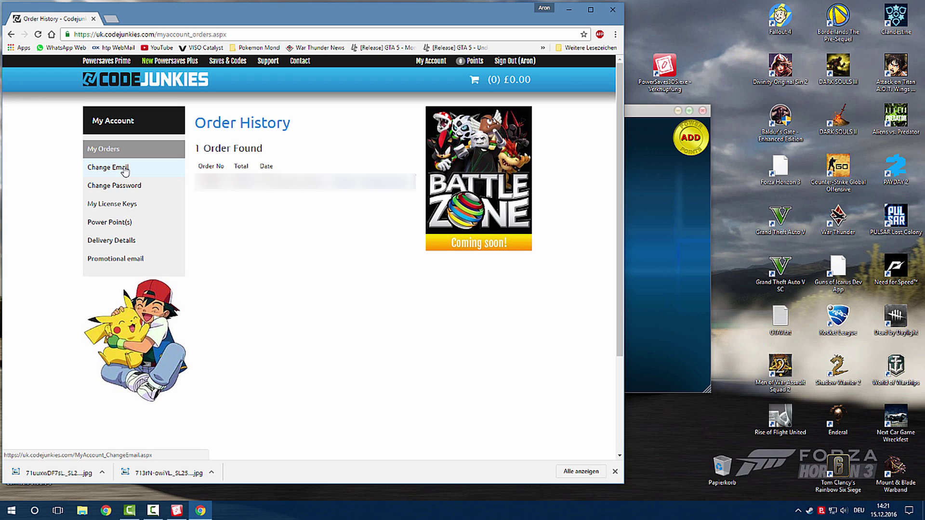
pyautogui.click(615, 472)
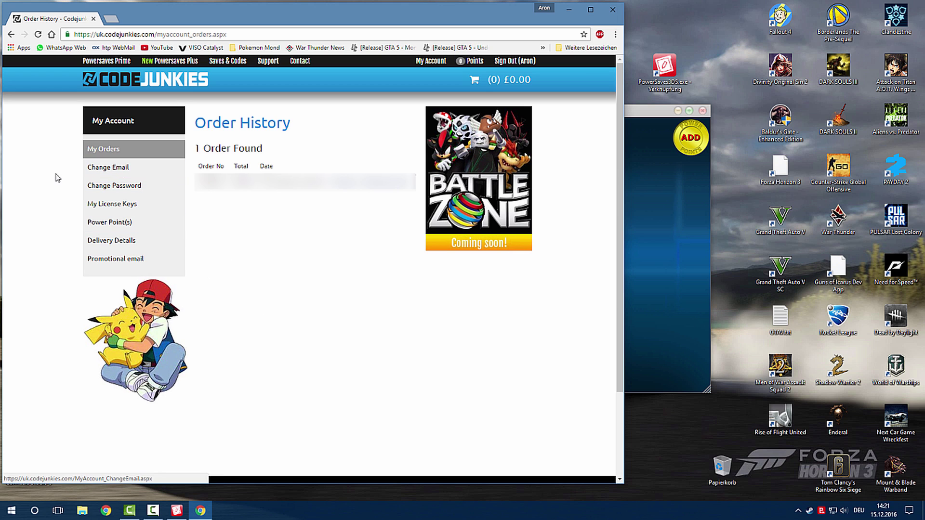
# On the Change Email page, submit the new e-mail address confirmed with the account password.
pyautogui.click(94, 168)
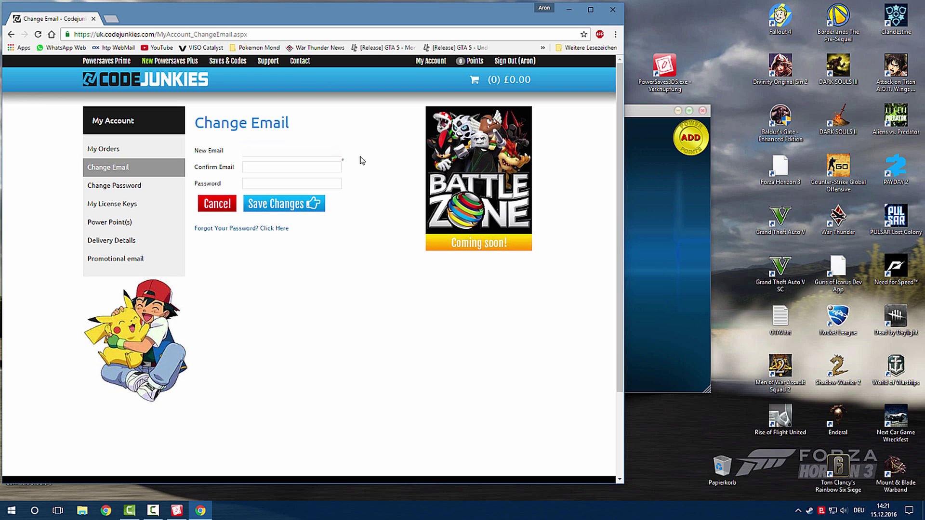
pyautogui.click(250, 184)
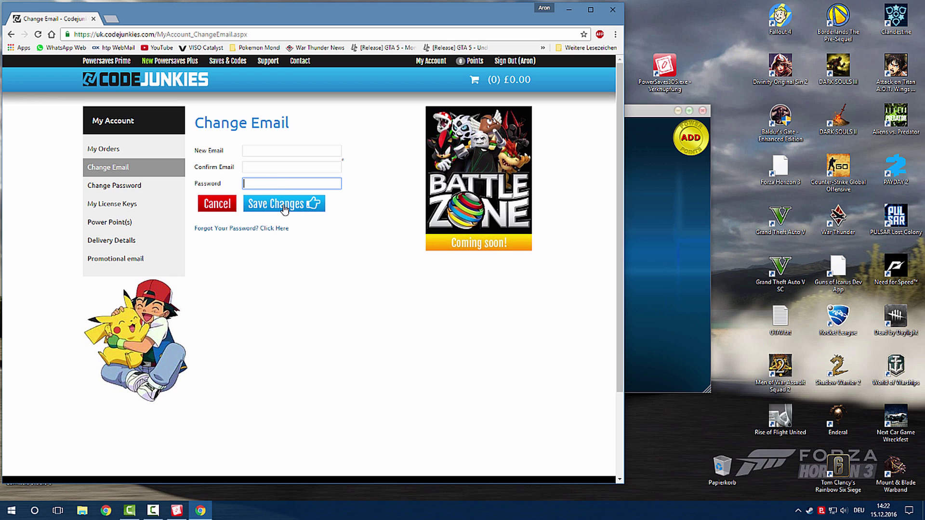
pyautogui.click(383, 188)
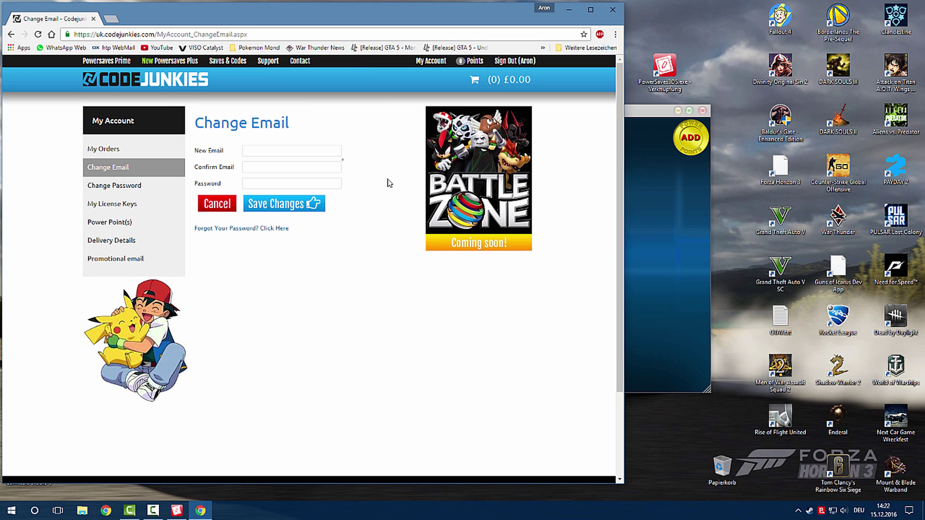
# Close Chrome, relaunch 3DS PowerSaves from its desktop shortcut, and reposition its window.
pyautogui.click(612, 10)
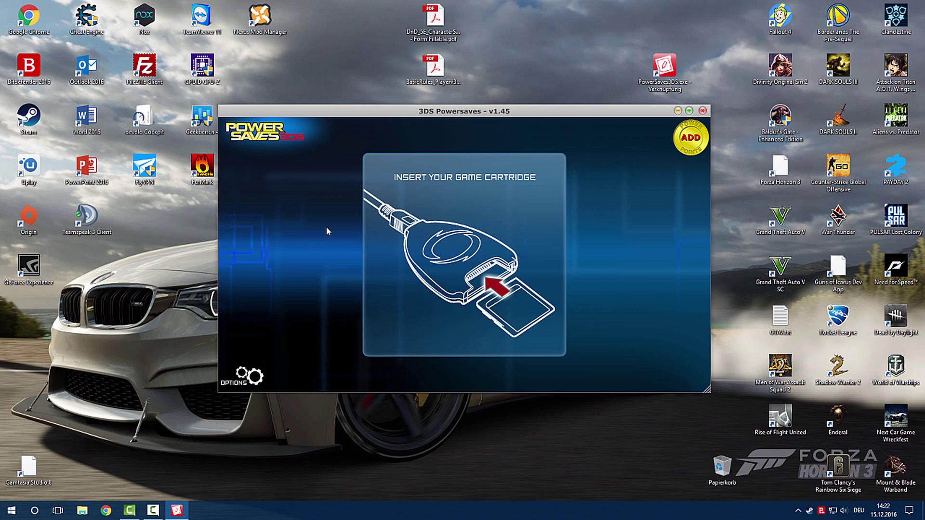
pyautogui.click(702, 111)
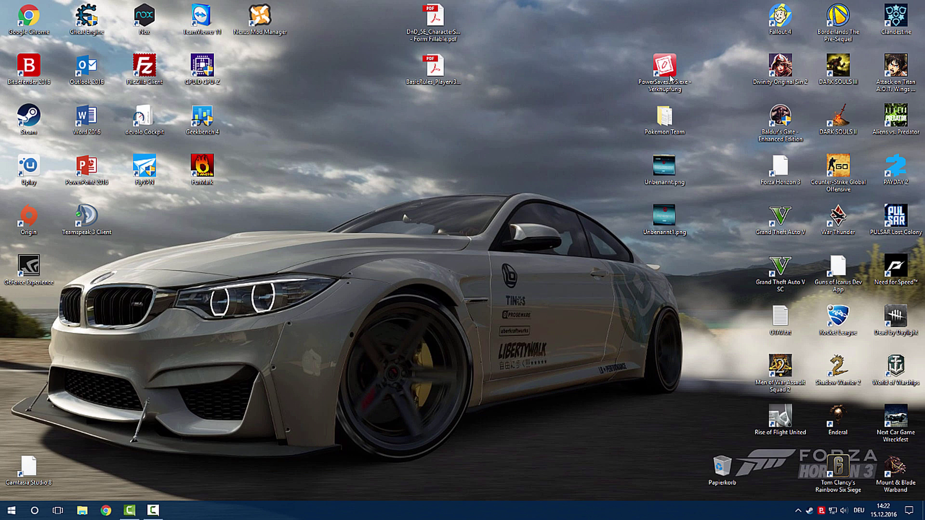
pyautogui.doubleClick(670, 70)
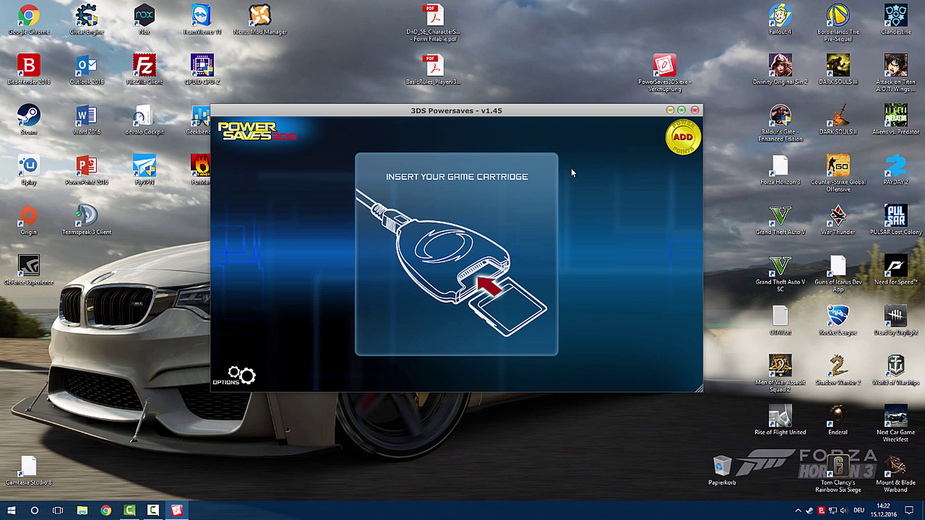
pyautogui.moveTo(544, 112); pyautogui.dragTo(560, 104)
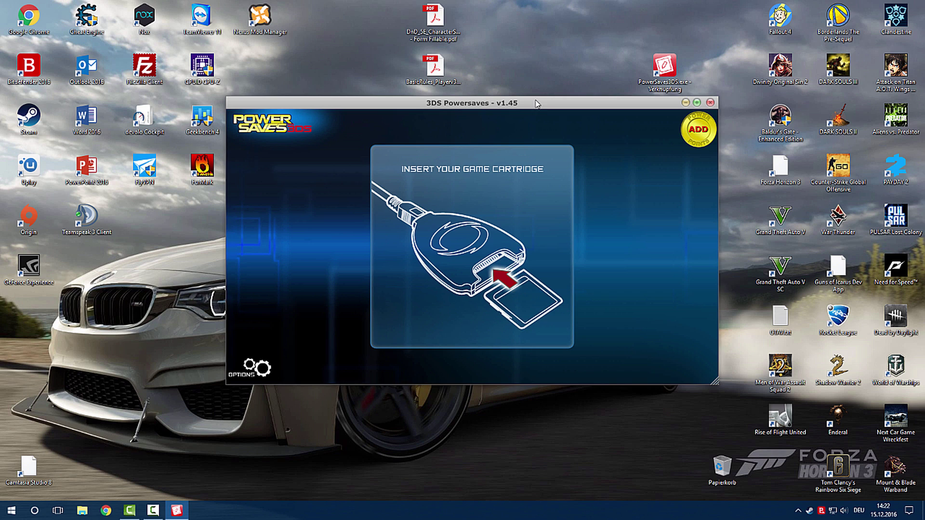
pyautogui.moveTo(541, 101); pyautogui.dragTo(548, 103)
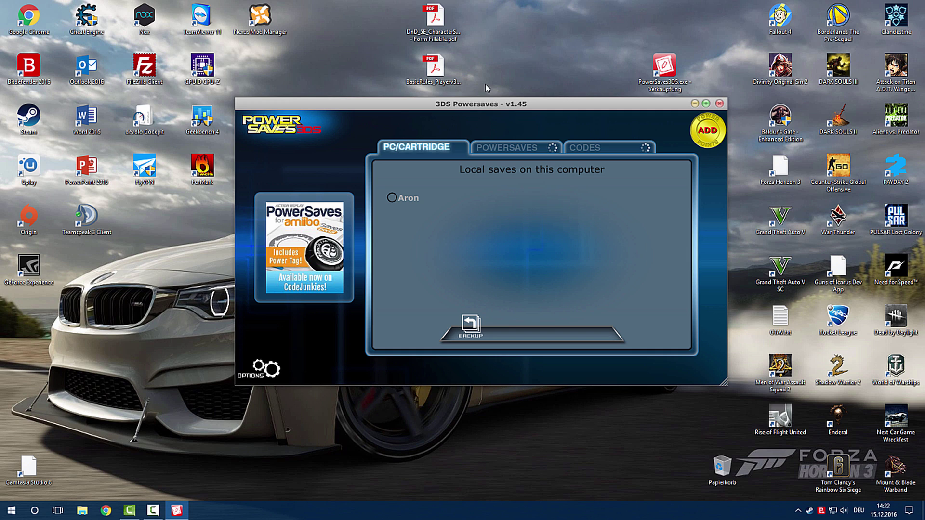
# Check the CODES and POWERSAVES tabs, then return to PC/CARTRIDGE.
pyautogui.click(579, 148)
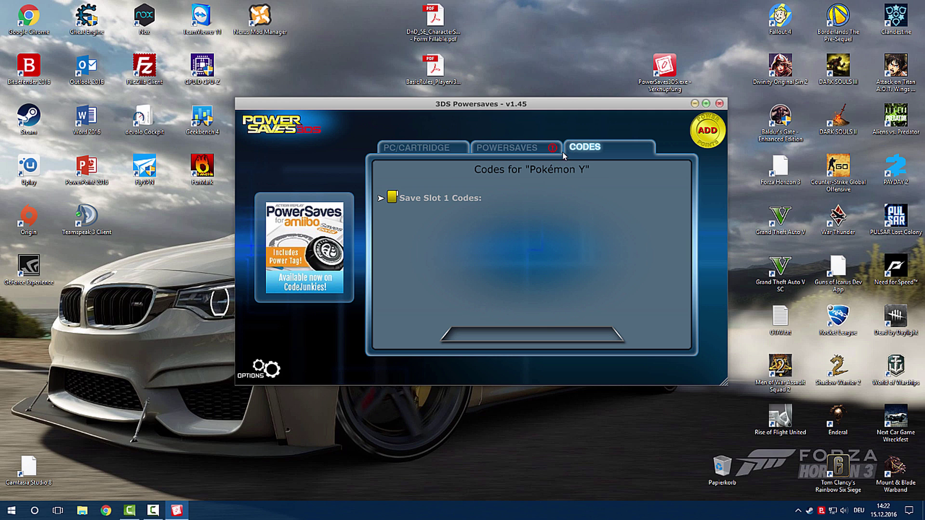
pyautogui.click(494, 152)
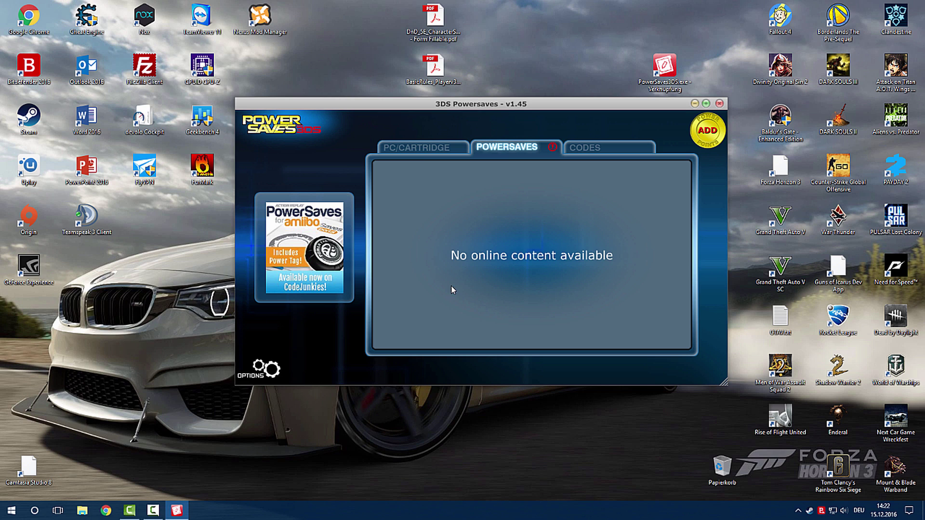
pyautogui.click(422, 155)
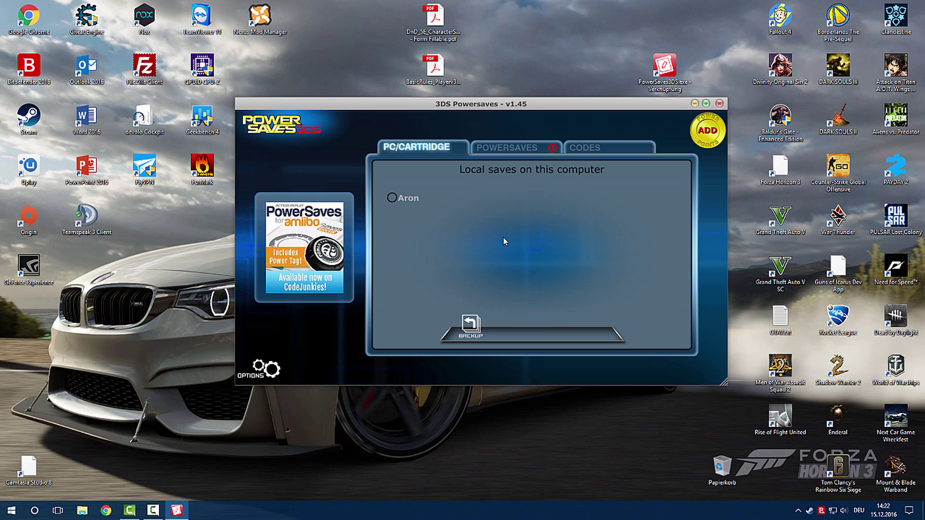
# Expand Pokémon Y's Save Slot 1 Codes, browse EGG WONDER CARDS, then go back to PC/CARTRIDGE.
pyautogui.click(584, 148)
pyautogui.click(381, 198)
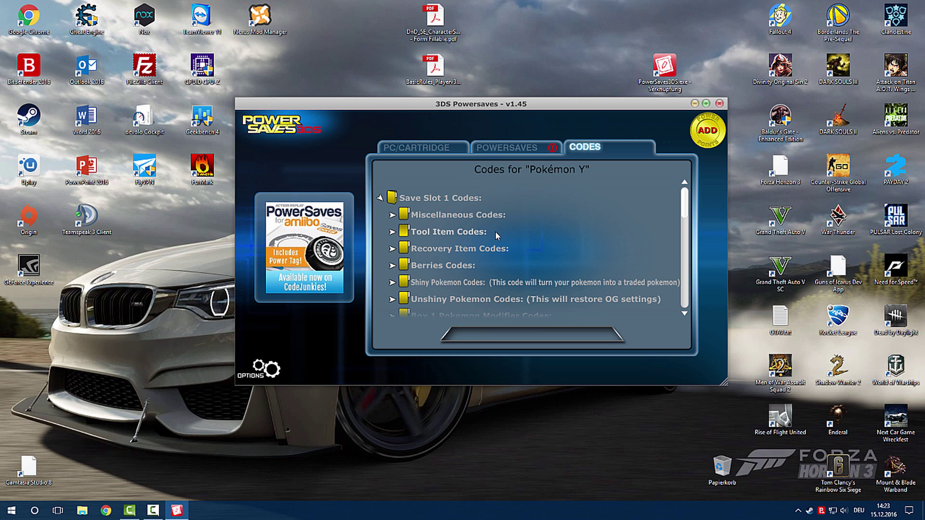
pyautogui.scroll(-3, 470, 229)
pyautogui.scroll(-10, 471, 232)
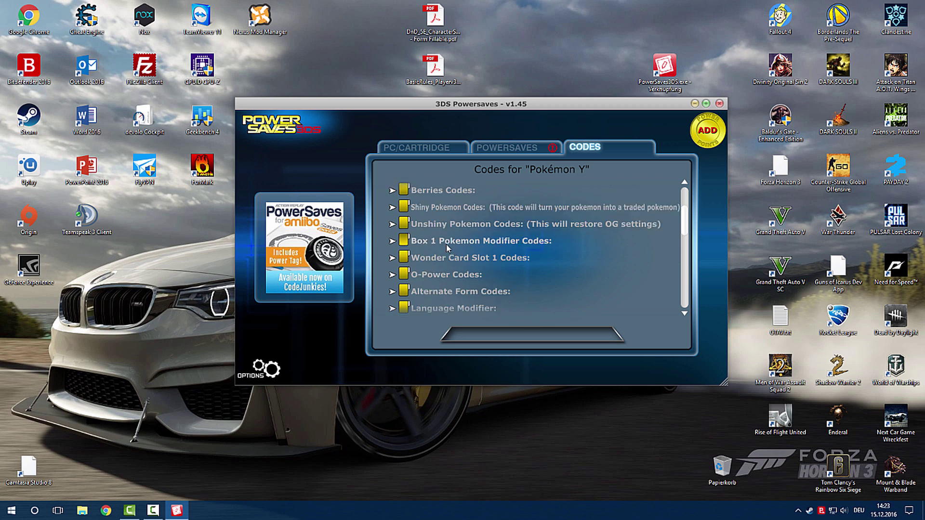
pyautogui.click(393, 231)
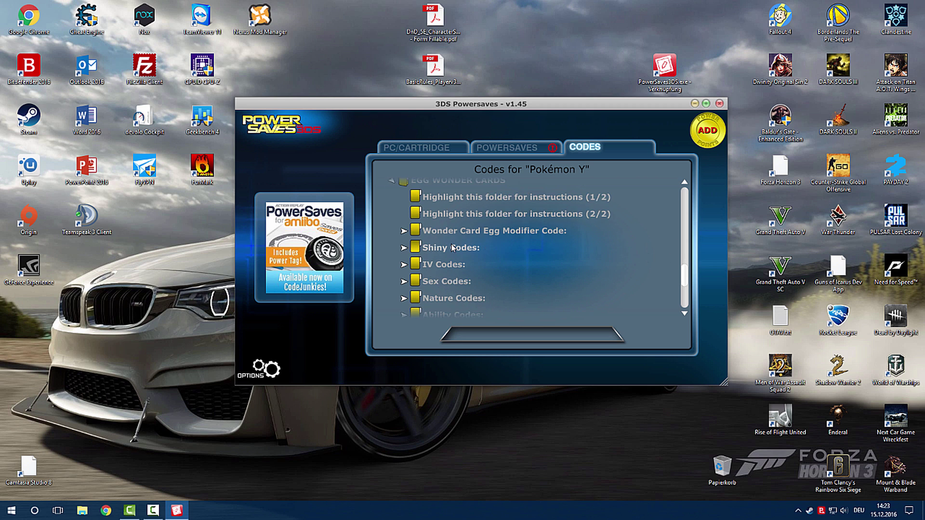
pyautogui.click(392, 213)
pyautogui.scroll(3, 446, 234)
pyautogui.scroll(3, 445, 233)
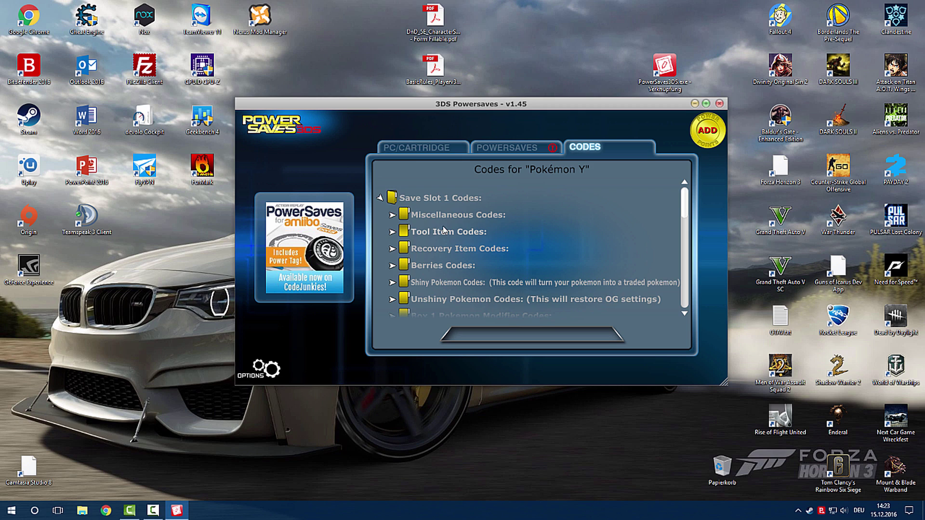
pyautogui.click(410, 151)
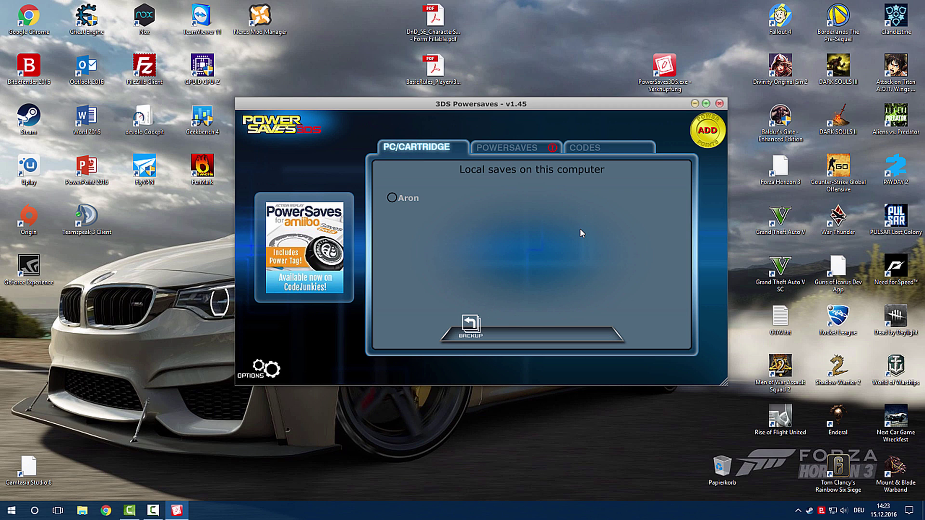
pyautogui.moveTo(557, 105)
pyautogui.mouseDown()
pyautogui.moveTo(553, 118)
pyautogui.moveTo(554, 107)
pyautogui.mouseUp()
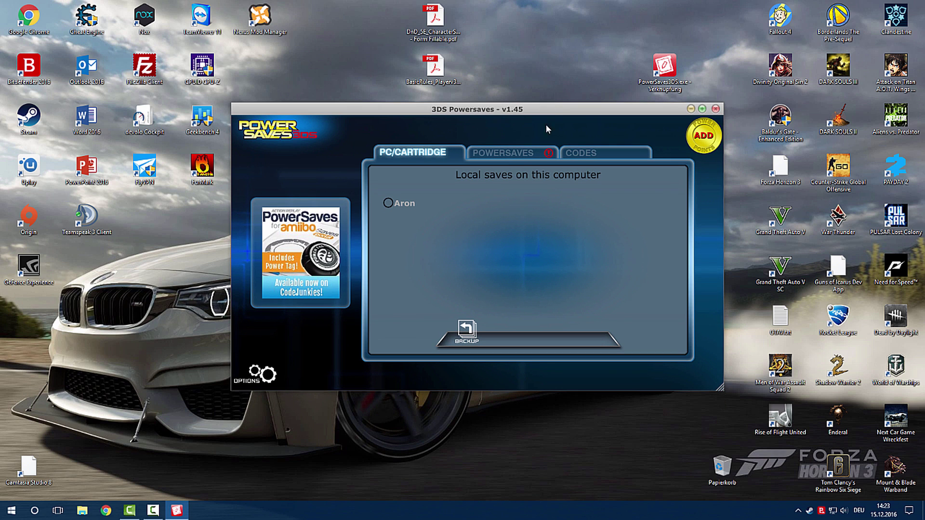